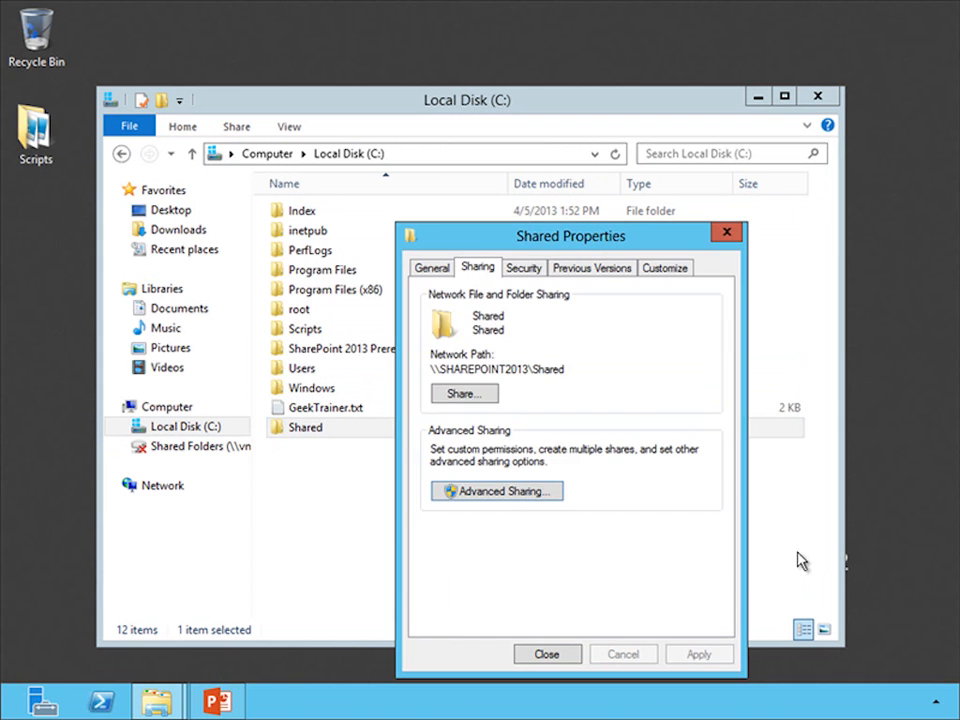
# - Add the sp2013service account to the Shared folder's security permissions with the default read rights
pyautogui.click(522, 268)
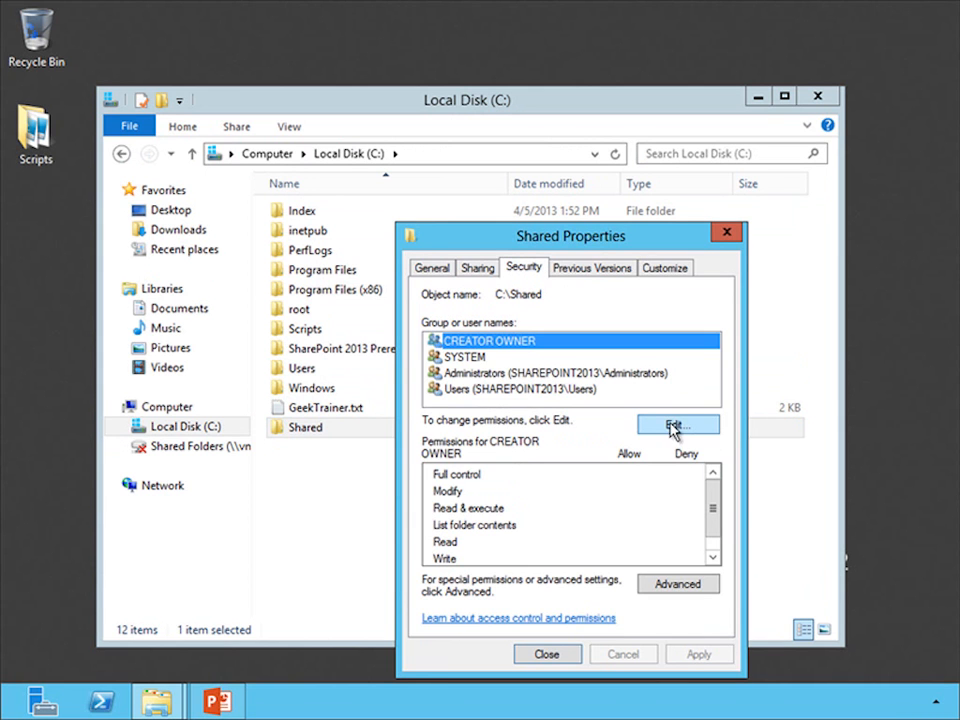
pyautogui.click(676, 425)
pyautogui.click(639, 477)
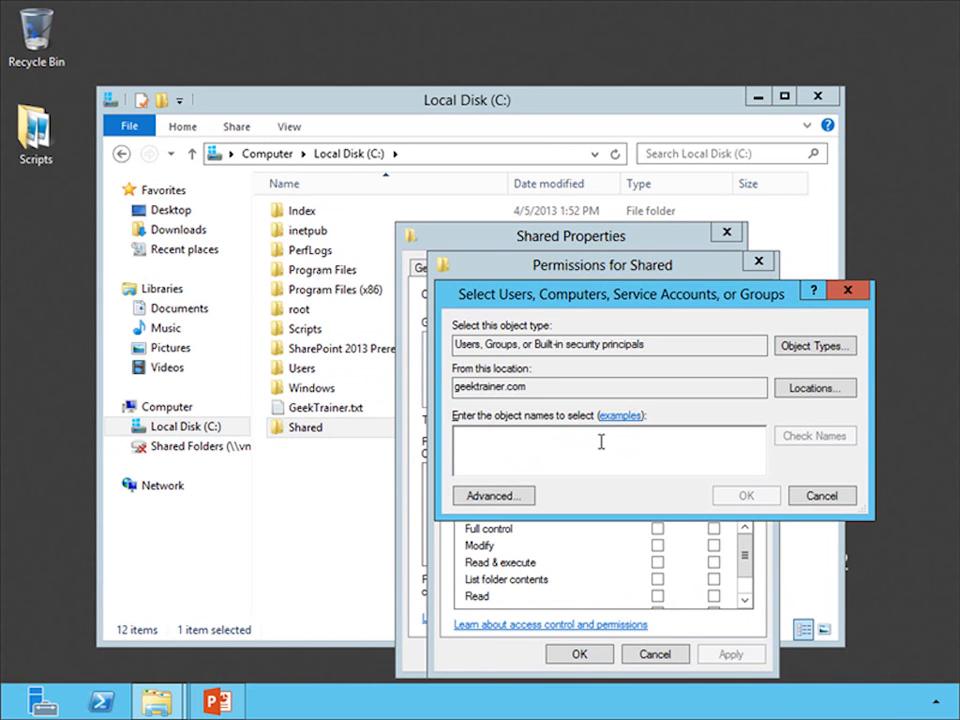
pyautogui.write('sp2013service')
pyautogui.press('Return')
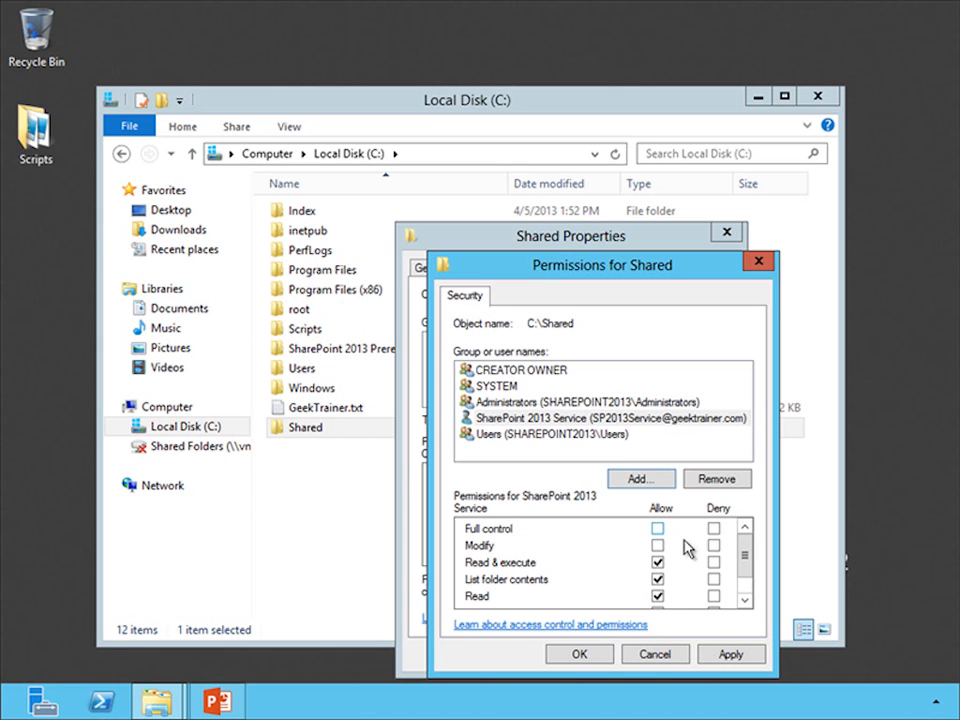
pyautogui.click(572, 660)
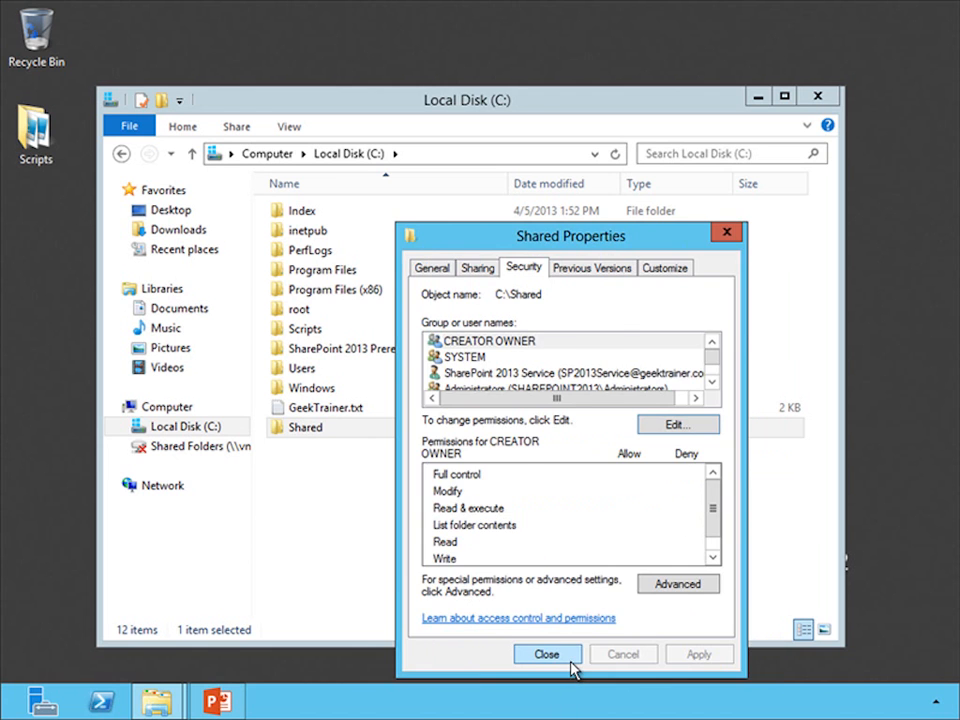
pyautogui.click(571, 660)
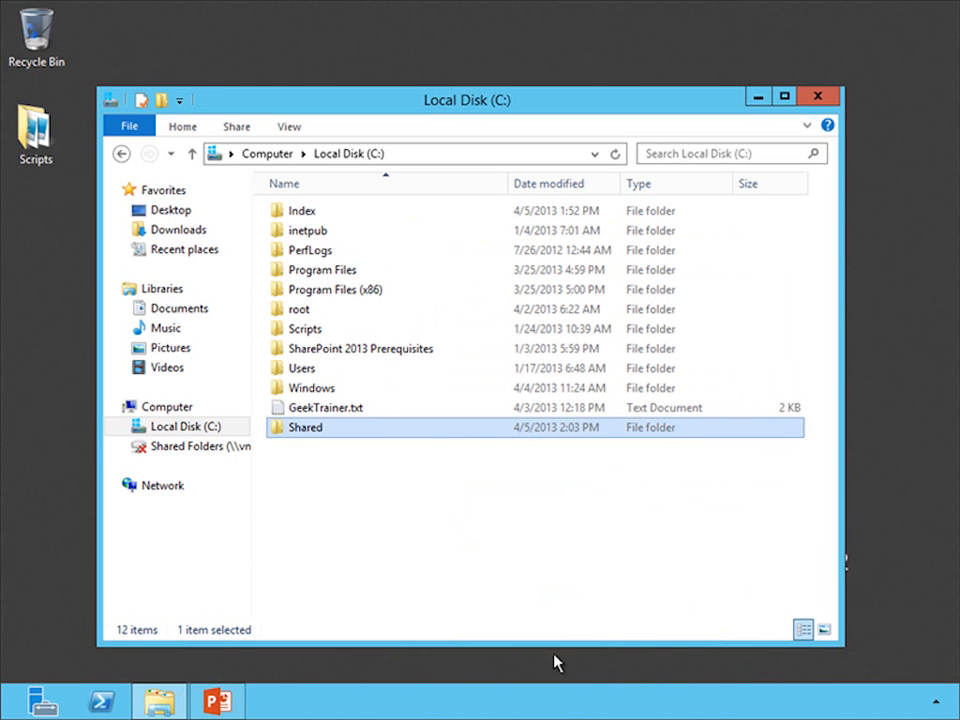
# - Open the Shared folder, and start a blank document in Word 2013
pyautogui.doubleClick(332, 436)
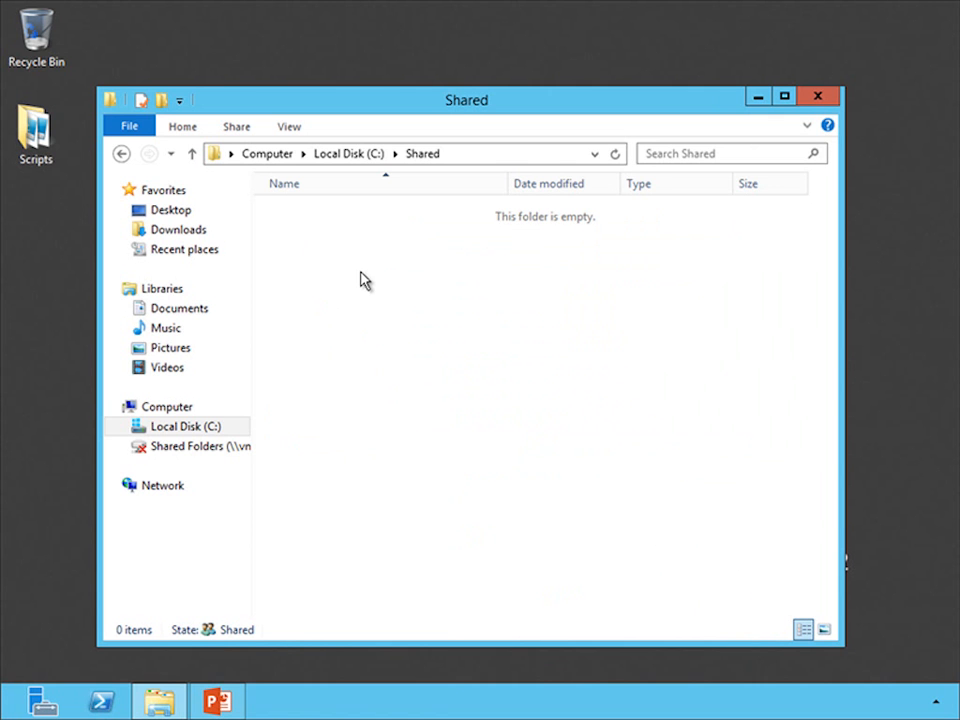
pyautogui.press('super')
pyautogui.write('word')
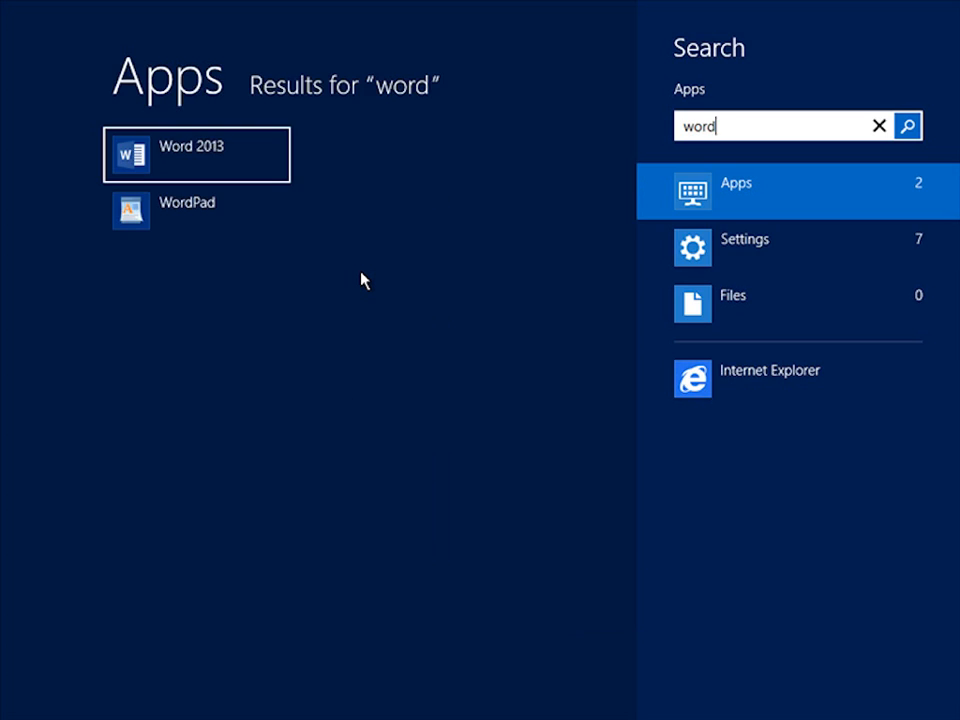
pyautogui.press('Return')
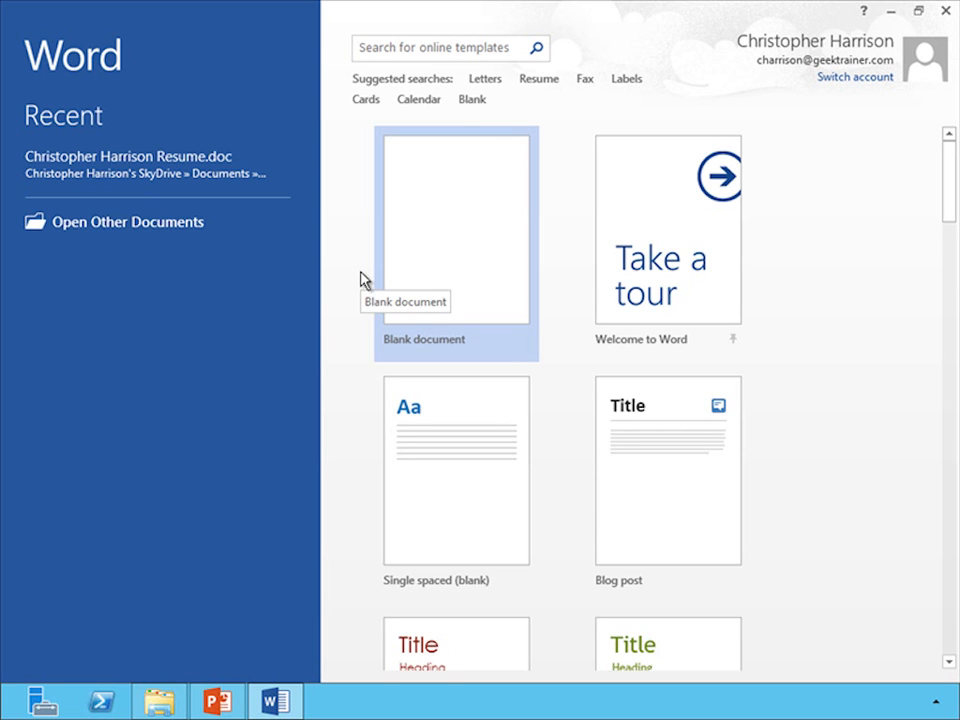
pyautogui.click(414, 244)
# - Write "The beatings will continue until morale improves." in the blank document
pyautogui.write('The beatings will c')
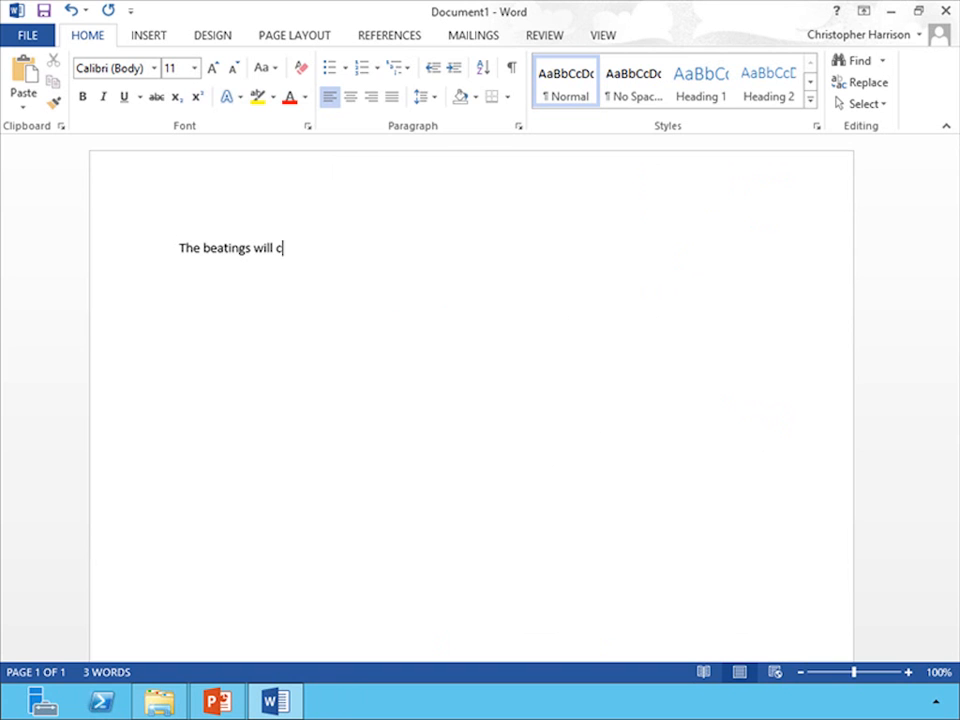
pyautogui.write('ontinue until m')
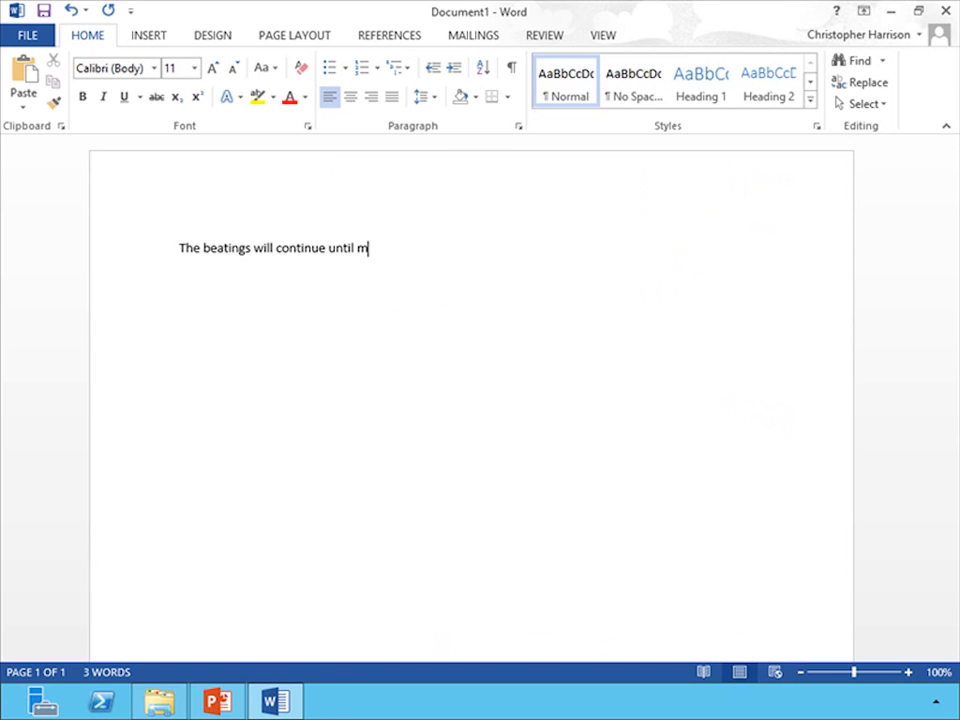
pyautogui.write('orale improves.')
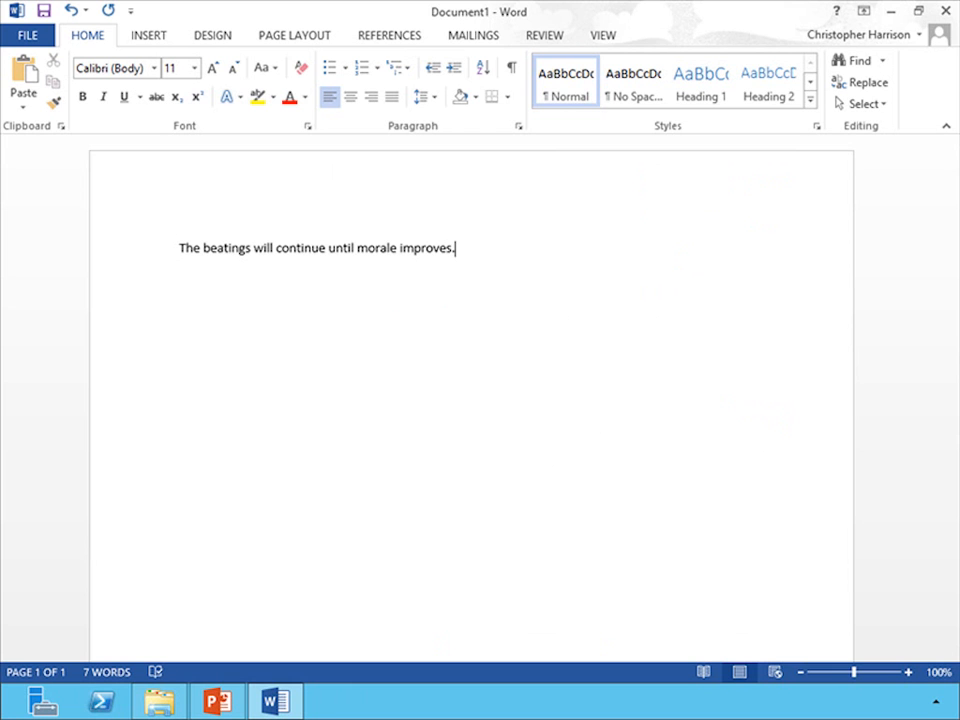
# - Close the document, saving it as HR Document in the Shared folder on Local Disk (C:)
pyautogui.hotkey('alt', 'F4')
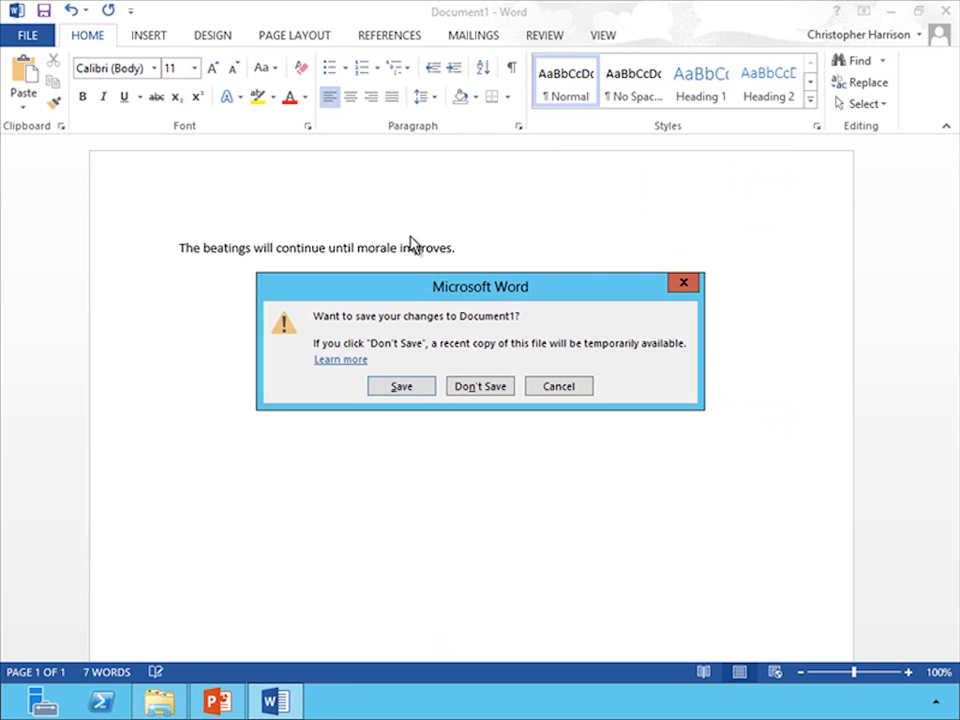
pyautogui.press('Return')
pyautogui.write('HR')
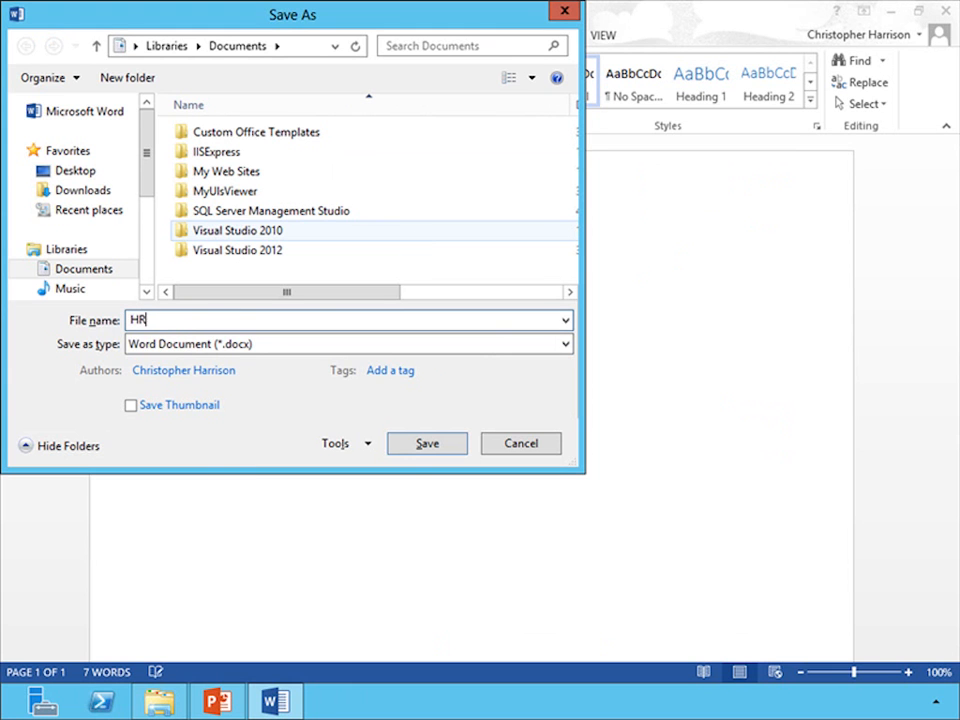
pyautogui.write(' Document')
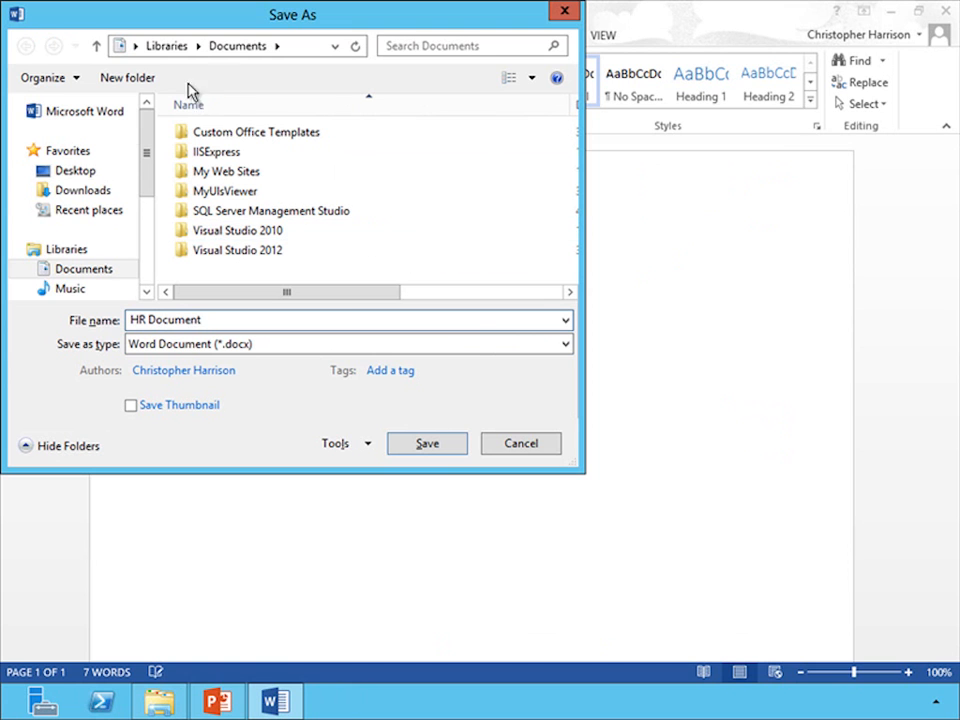
pyautogui.moveTo(146, 167); pyautogui.dragTo(133, 249)
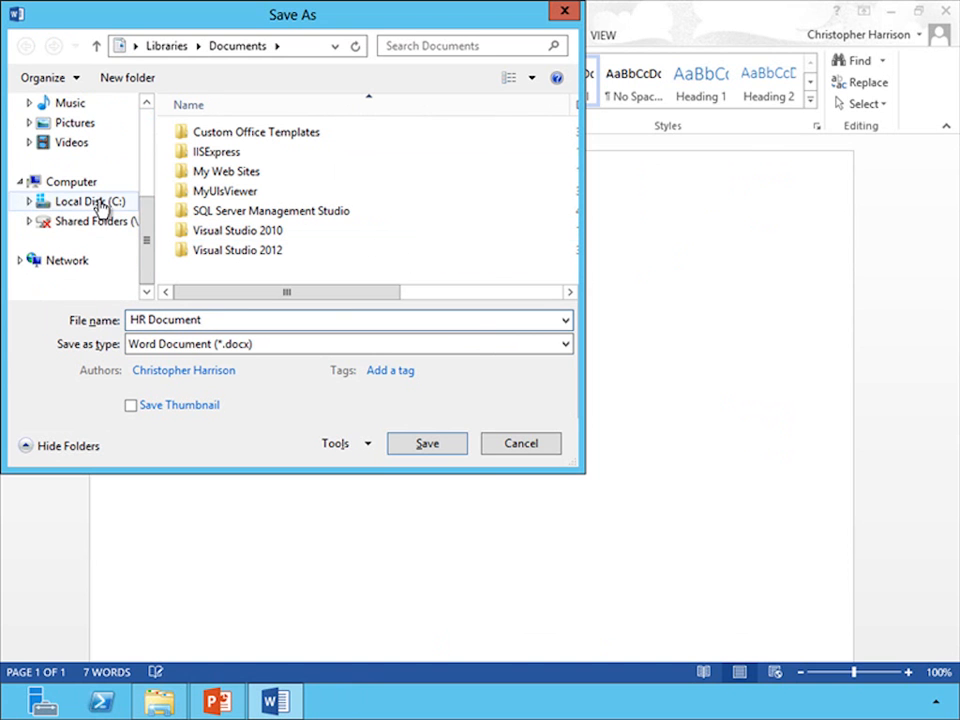
pyautogui.click(101, 205)
pyautogui.doubleClick(227, 272)
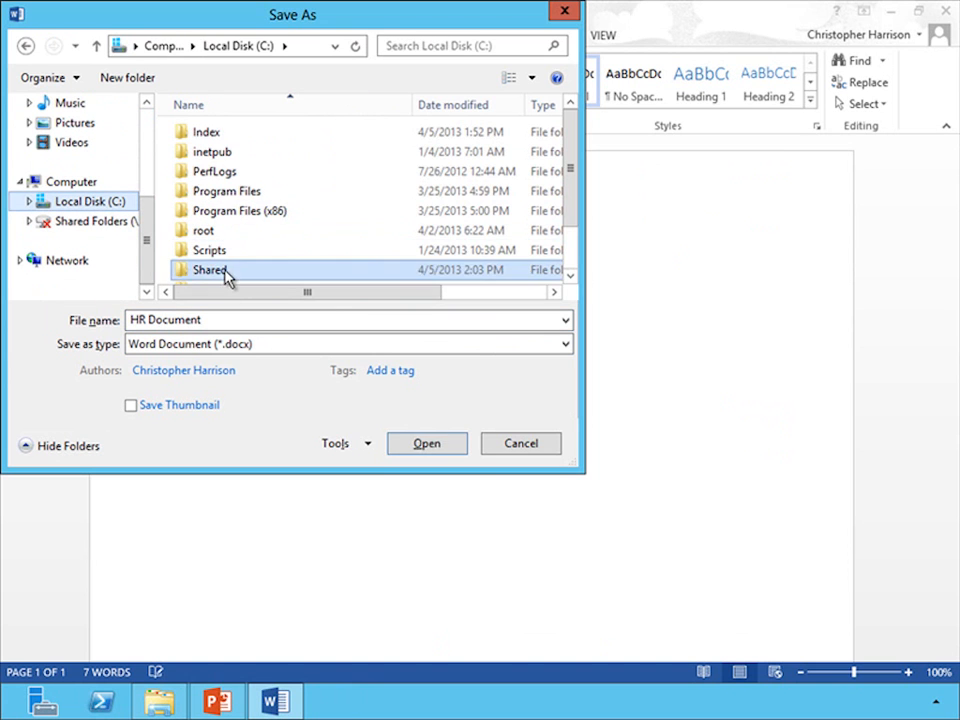
pyautogui.click(429, 446)
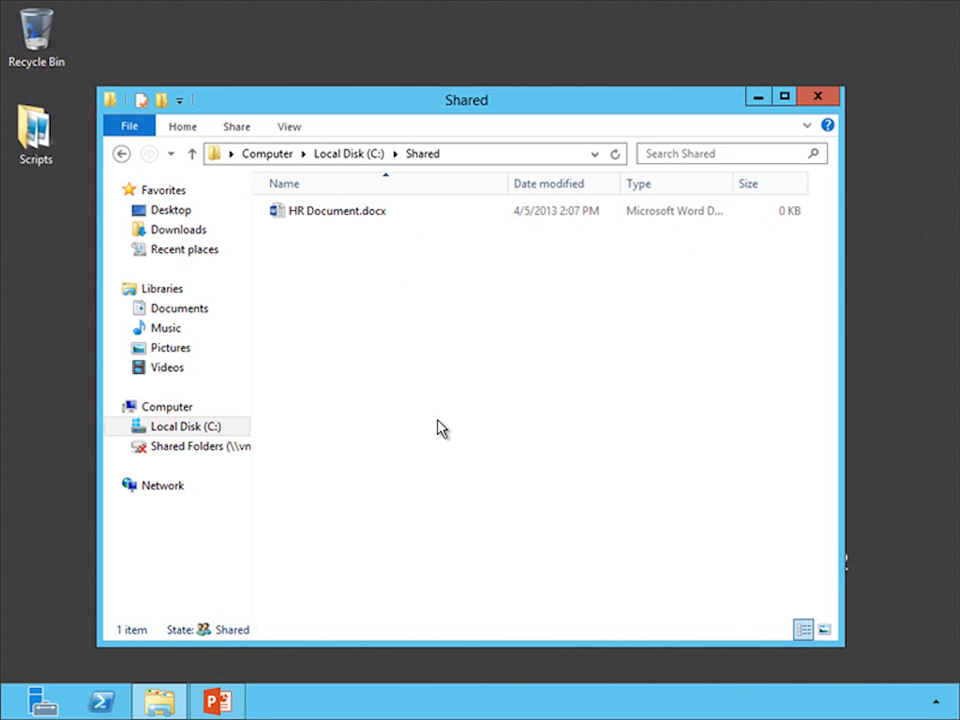
# - Open the SharePoint Search service application in SharePoint 2013 Central Administration and review its status and search topology
pyautogui.press('super')
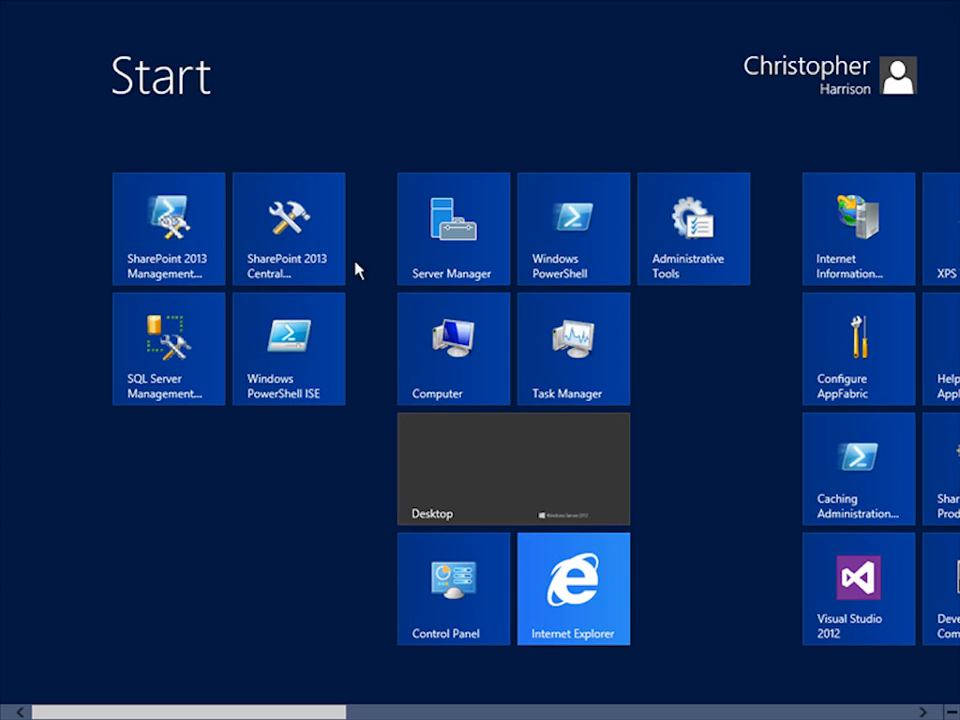
pyautogui.click(314, 258)
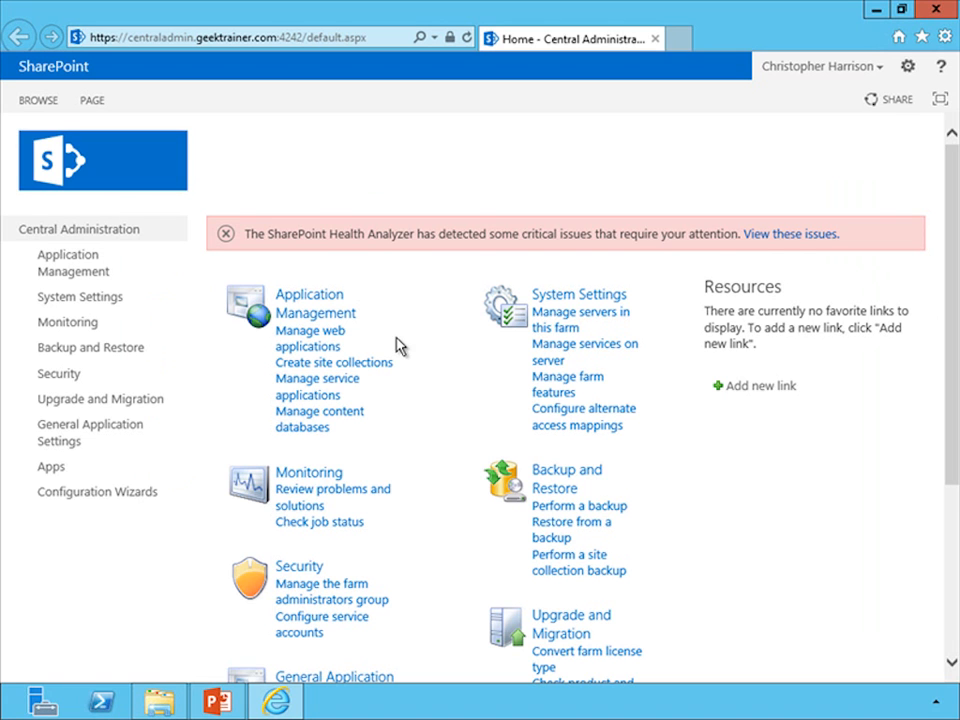
pyautogui.click(336, 392)
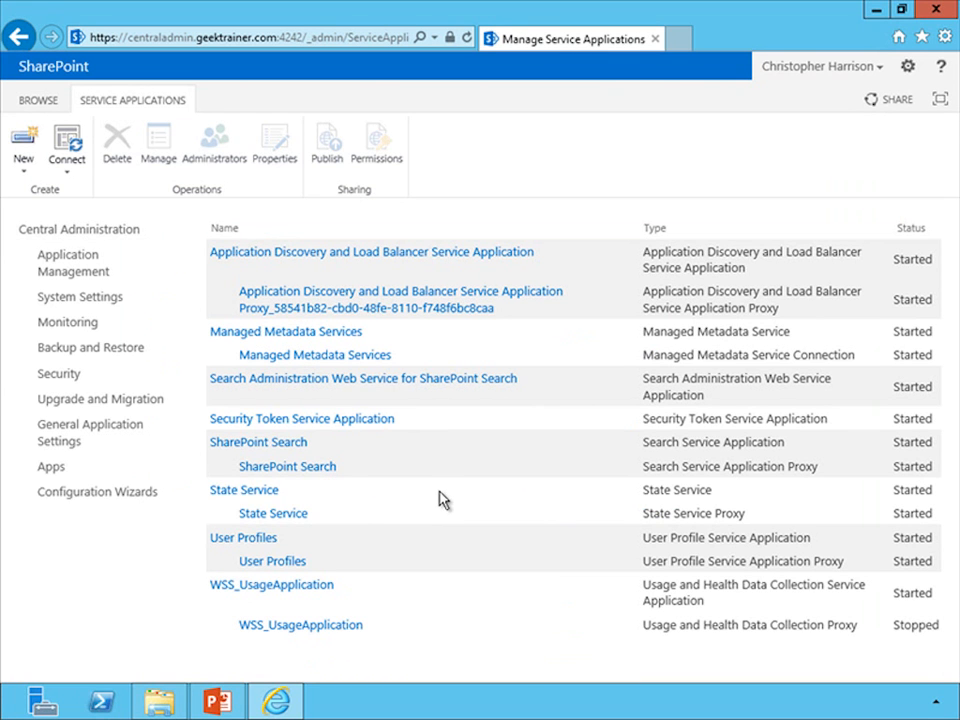
pyautogui.click(291, 449)
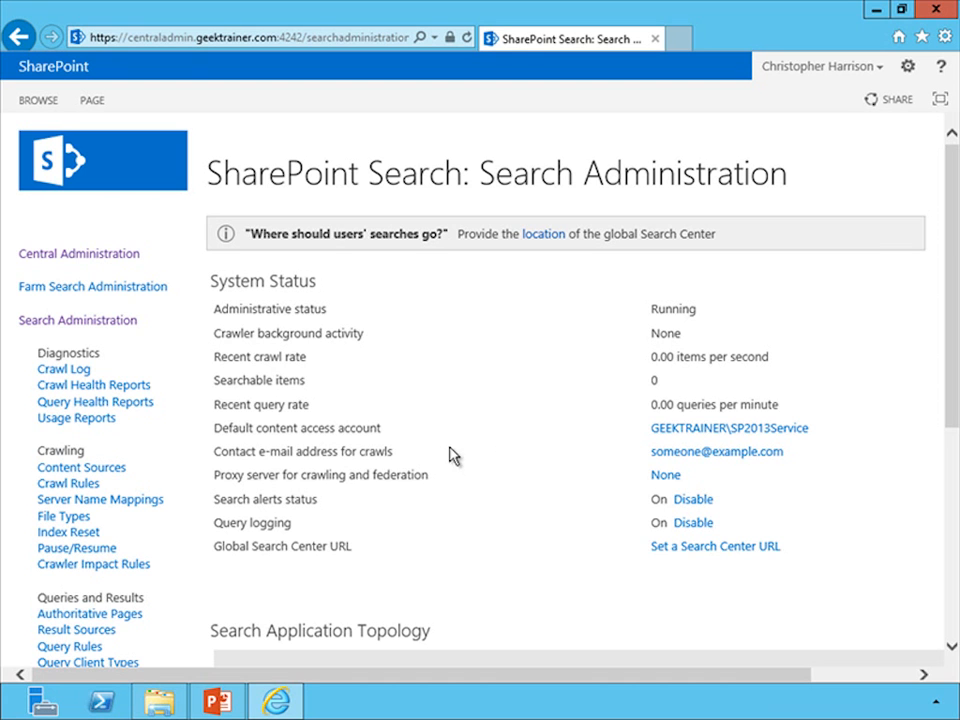
pyautogui.scroll(-5, 437, 461)
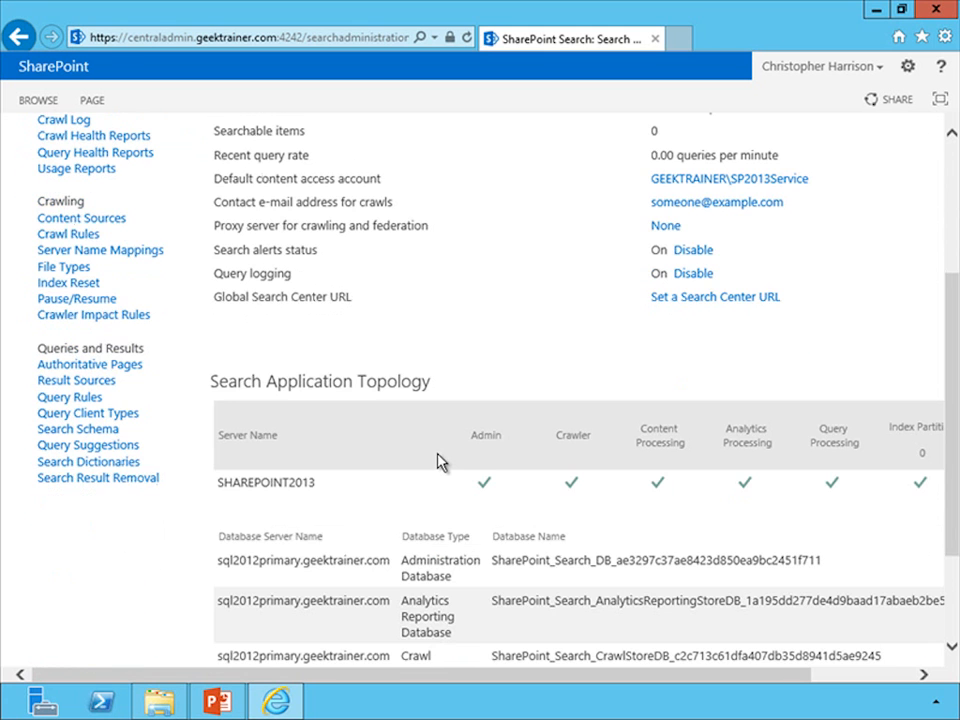
pyautogui.scroll(-3, 437, 461)
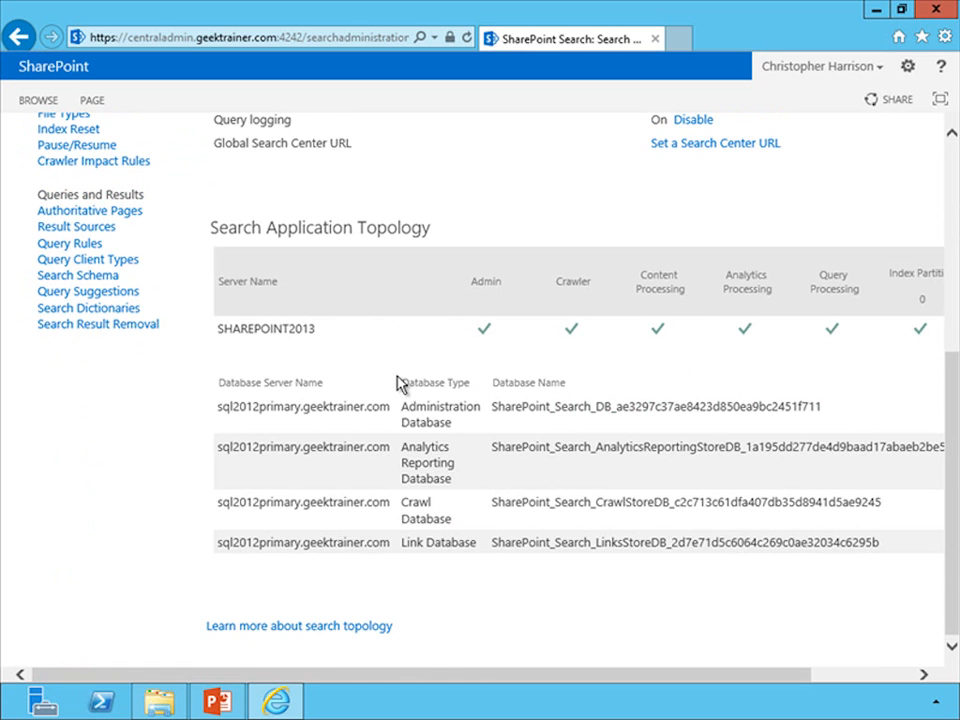
pyautogui.scroll(3, 398, 382)
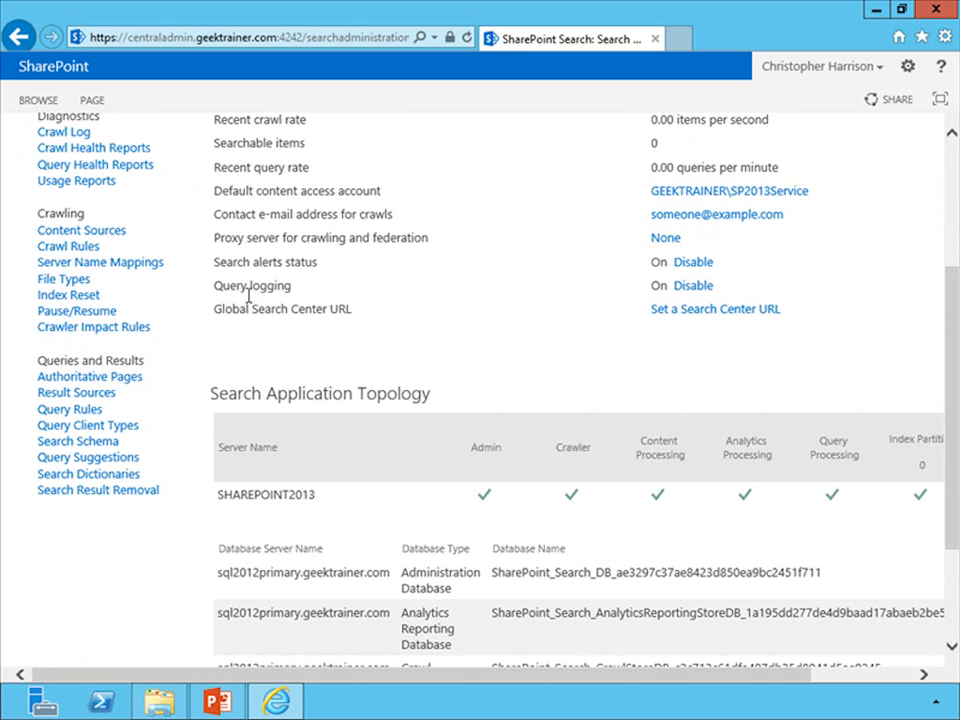
# - Enable continuous crawls for the Local SharePoint sites content source and view its available actions
pyautogui.click(108, 230)
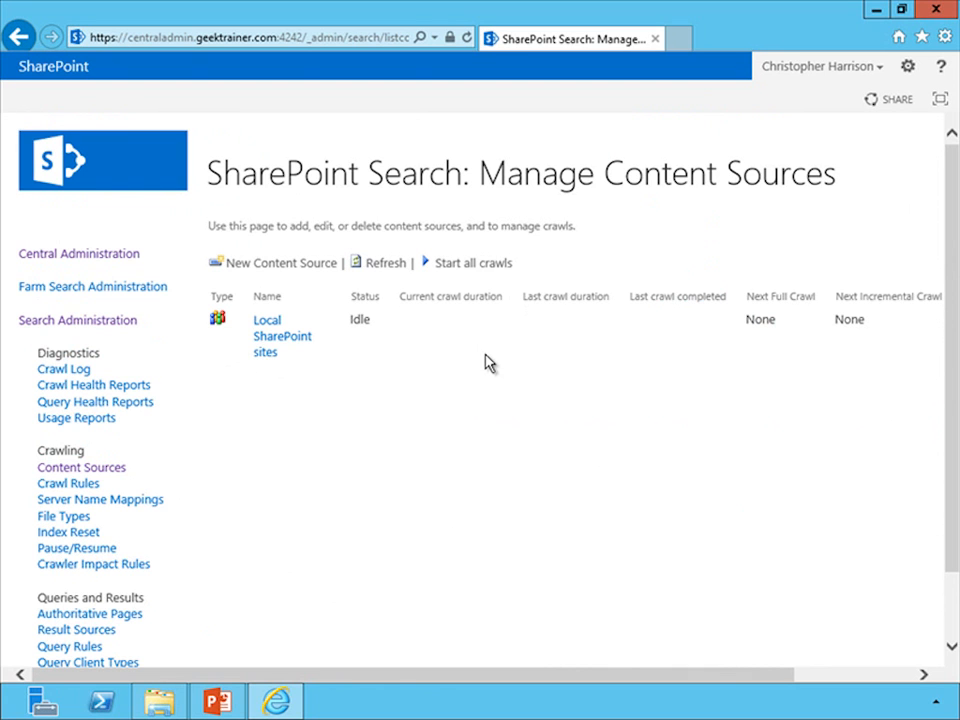
pyautogui.click(270, 343)
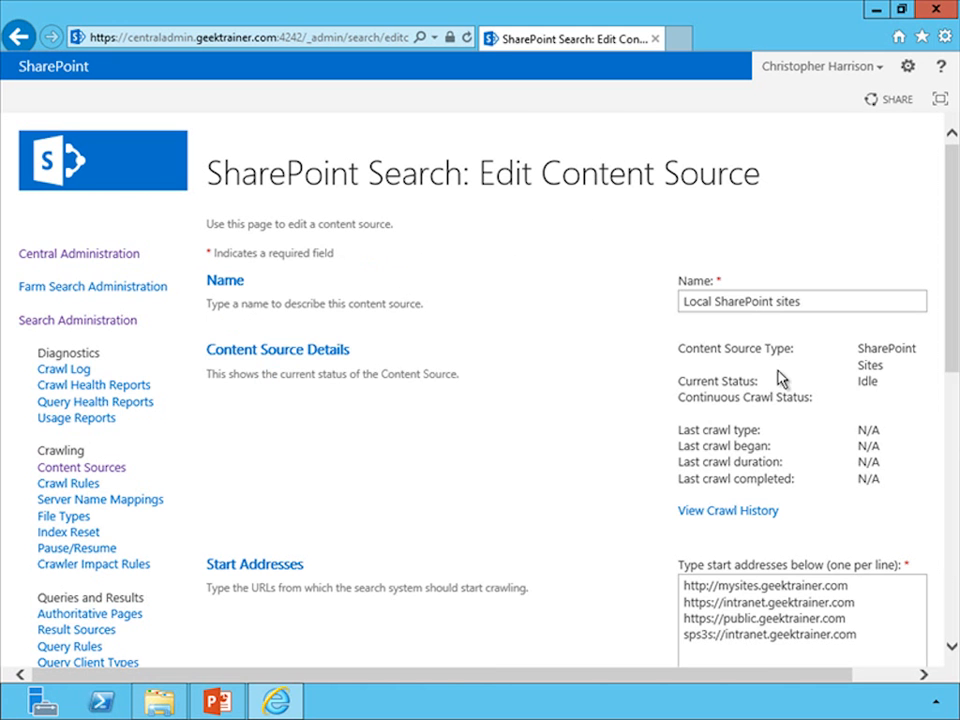
pyautogui.scroll(-3, 948, 360)
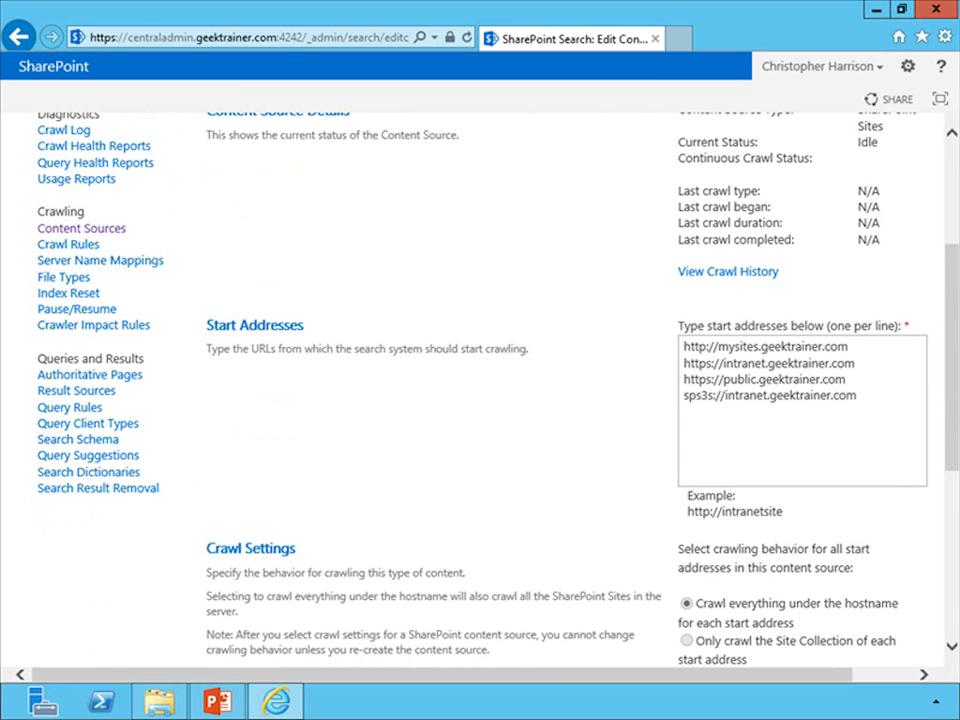
pyautogui.moveTo(949, 407); pyautogui.dragTo(953, 590)
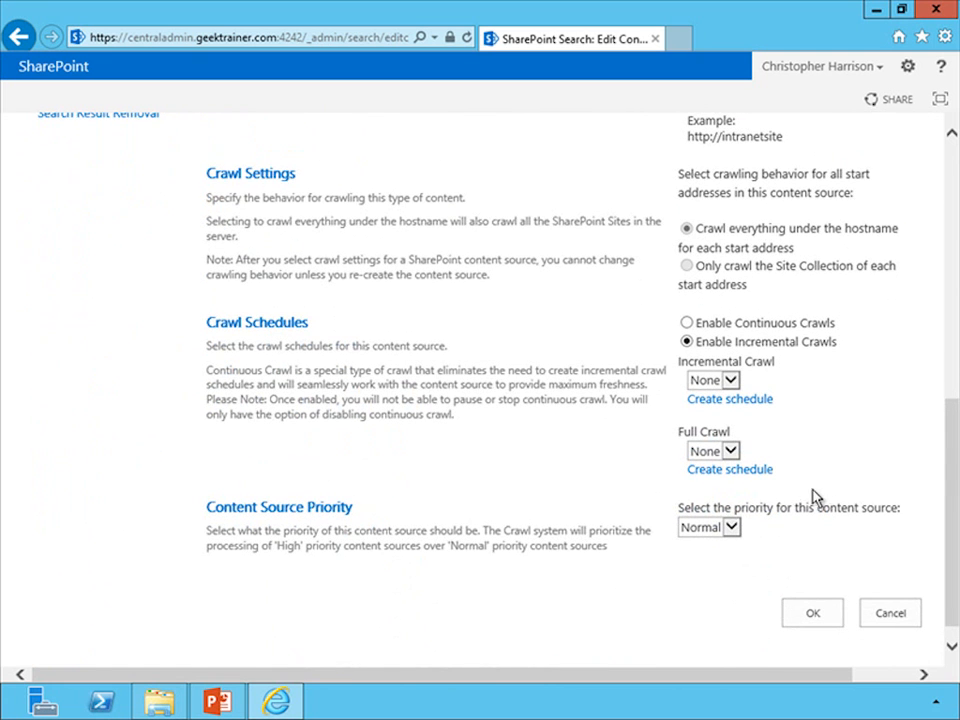
pyautogui.click(688, 323)
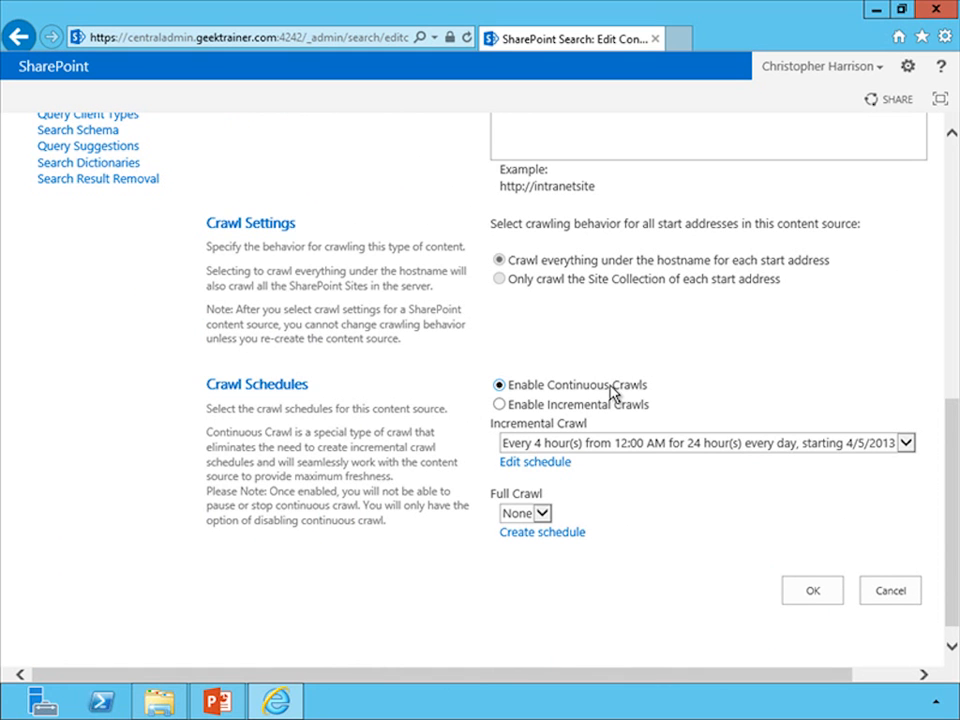
pyautogui.click(805, 590)
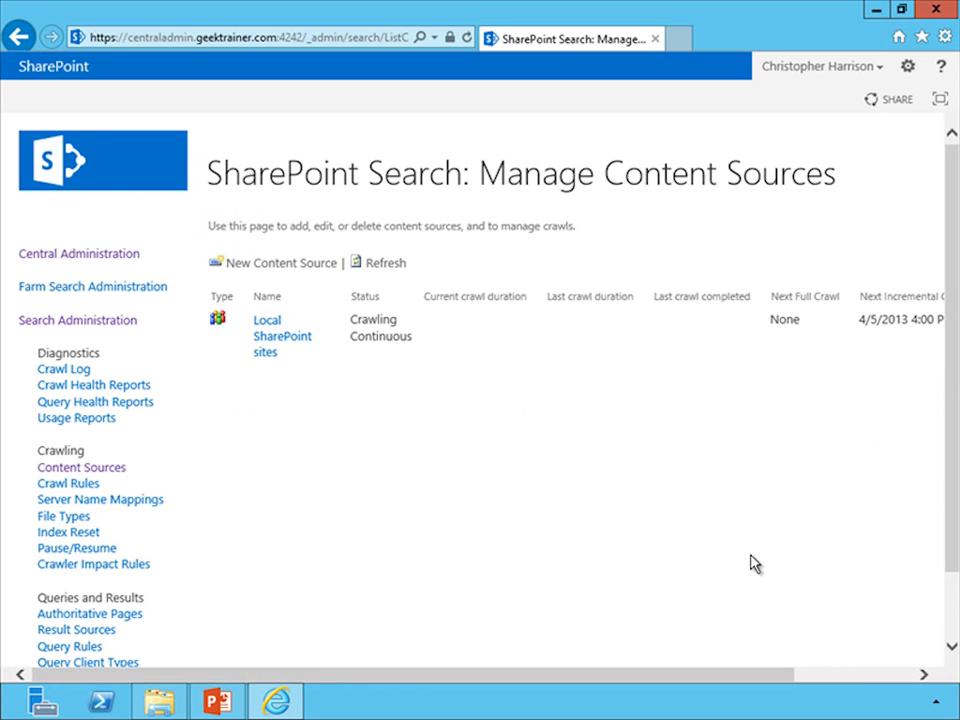
pyautogui.click(327, 334)
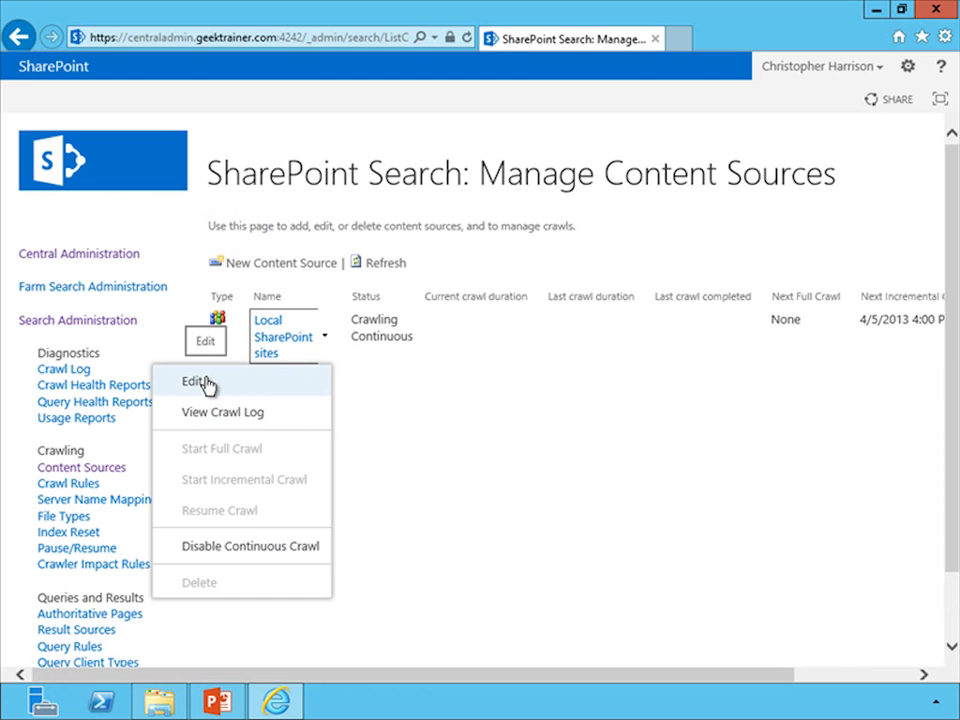
# - Start a new content source named File Shares with File Shares as its content type
pyautogui.click(310, 266)
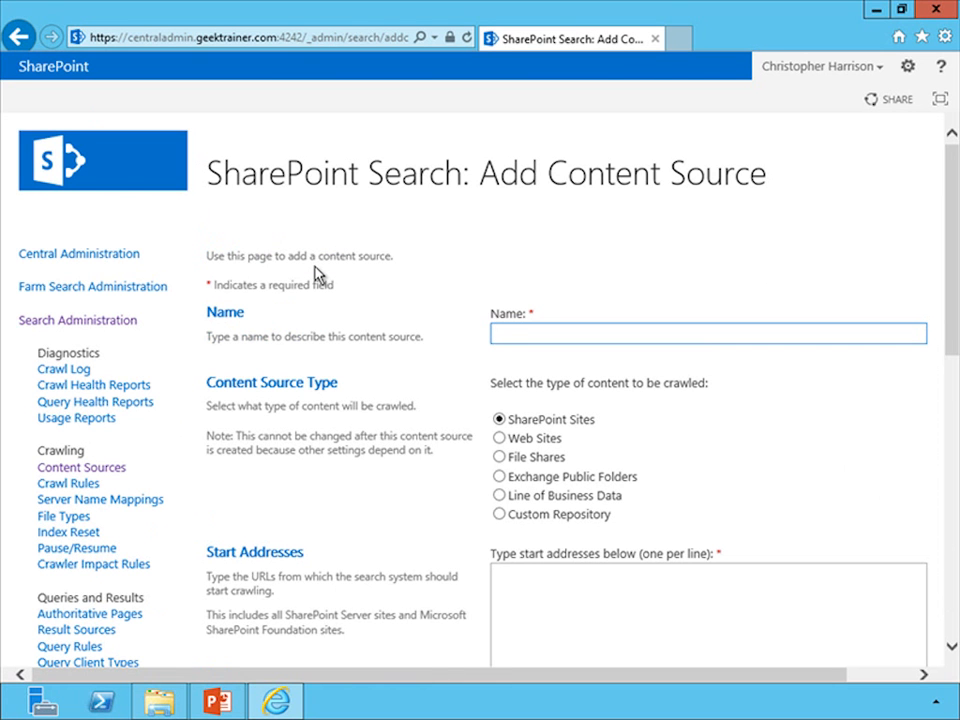
pyautogui.write('File Shares')
pyautogui.click(499, 457)
# - Enter \\sharepoint2013.geektrainer.com\shared as the start address of the File Shares content source
pyautogui.scroll(-1, 392, 516)
pyautogui.click(595, 533)
pyautogui.write('\\\\')
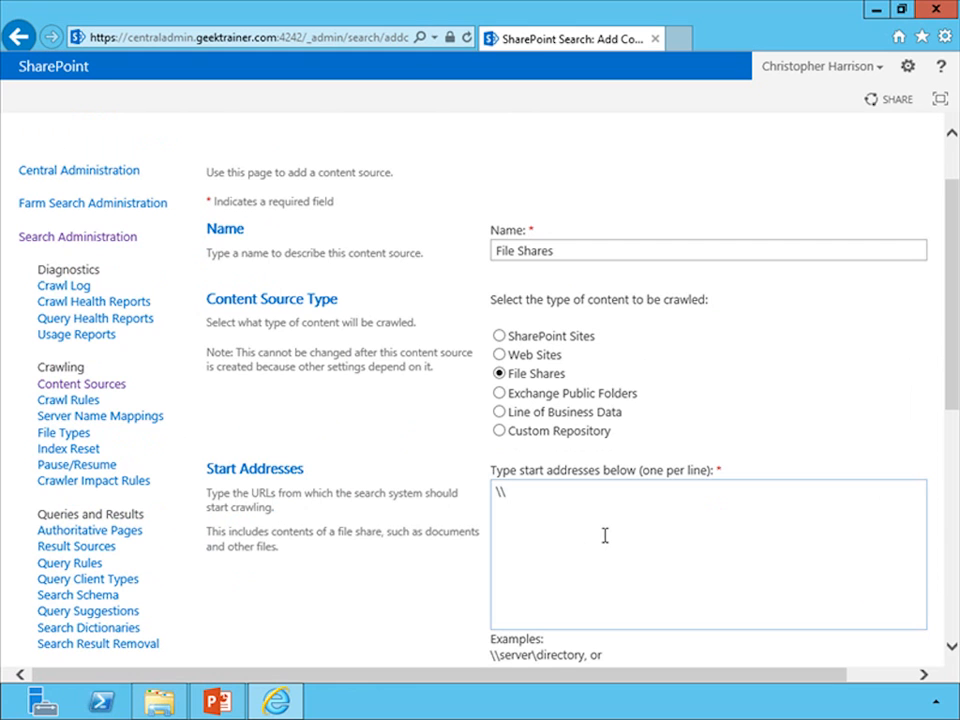
pyautogui.write('sharepoint2013.geektr')
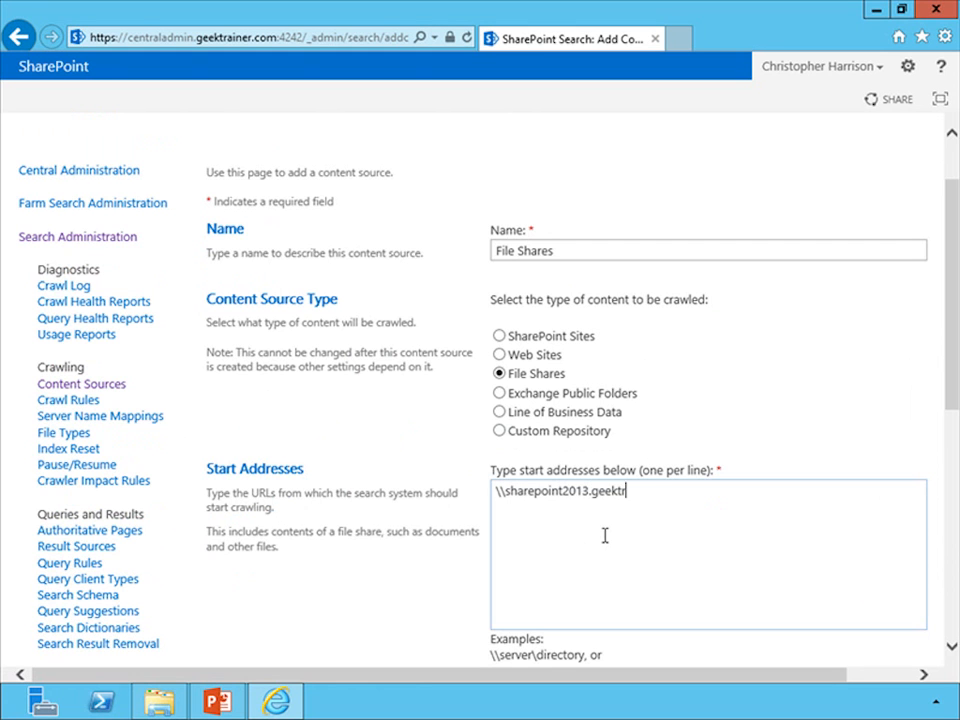
pyautogui.write('ainer.com\\shared')
# - Schedule a daily incremental crawl every 1 day at 12:00 AM and save the new content source
pyautogui.moveTo(952, 402); pyautogui.dragTo(955, 585)
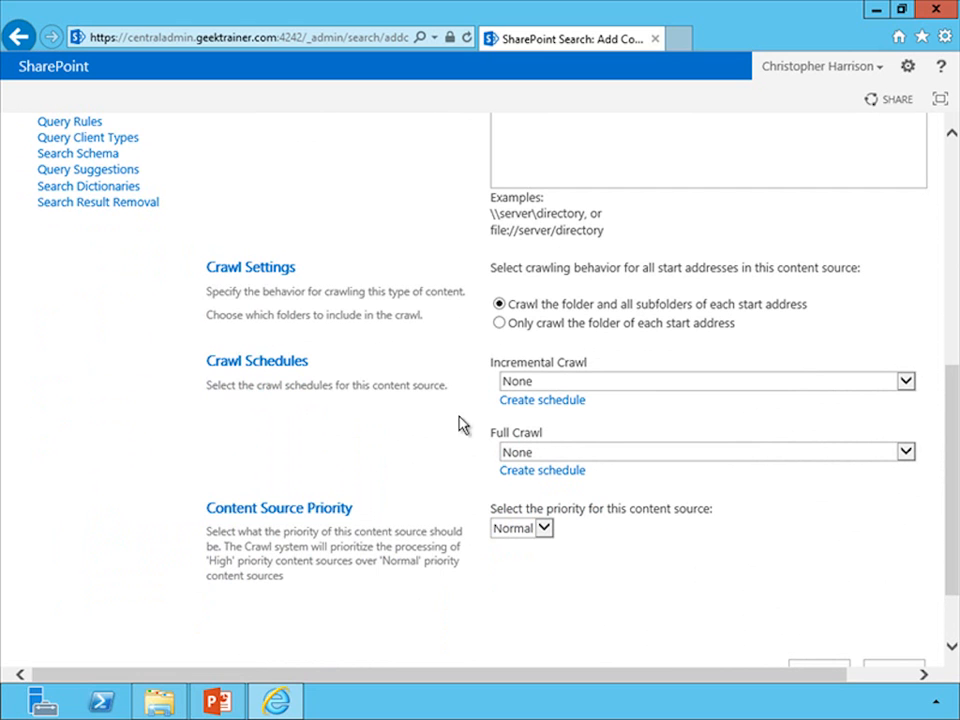
pyautogui.click(531, 402)
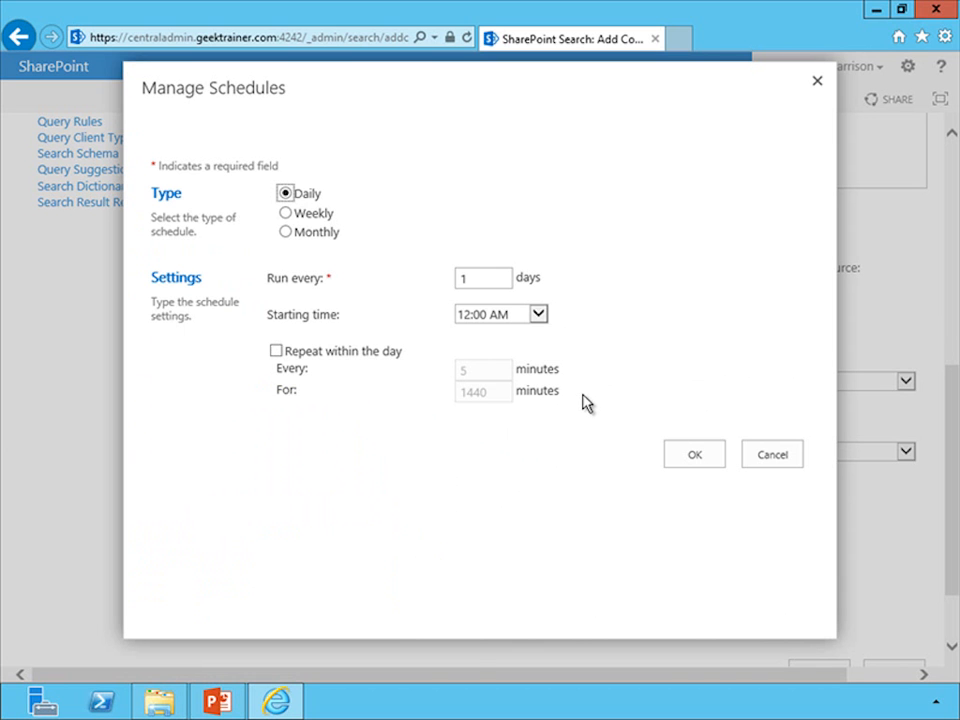
pyautogui.click(700, 455)
pyautogui.moveTo(953, 569); pyautogui.dragTo(950, 622)
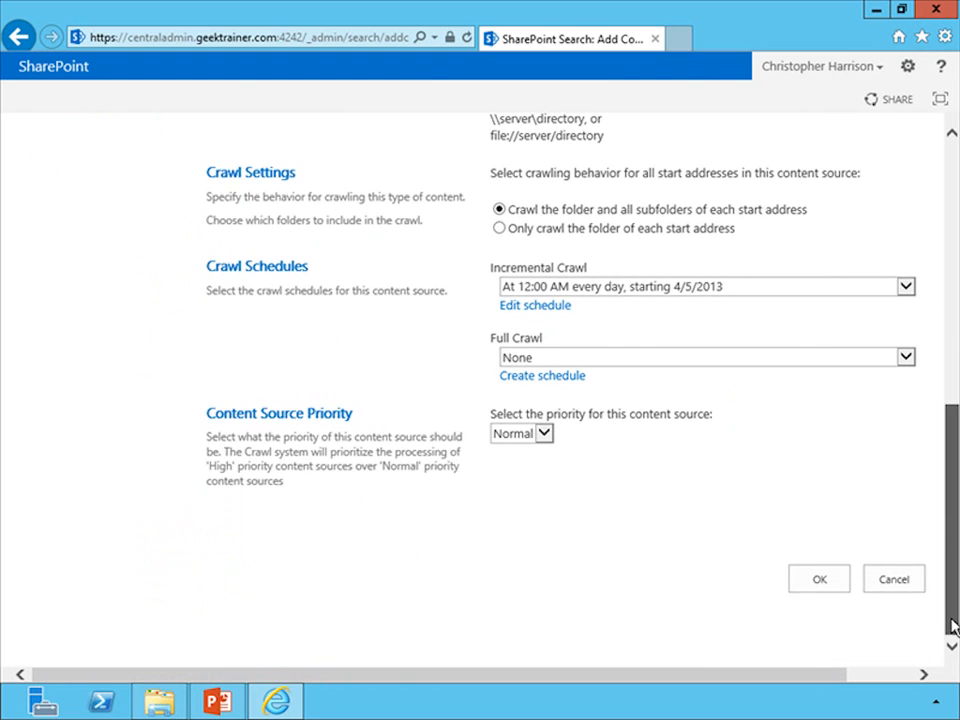
pyautogui.click(821, 581)
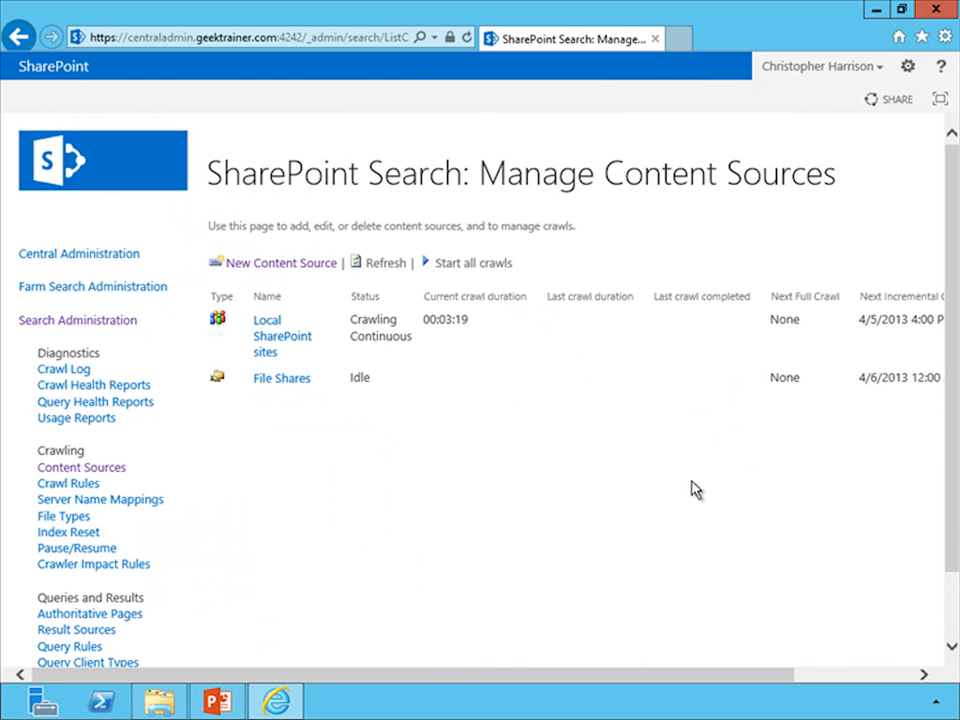
# - Start a full crawl of the File Shares content source and confirm it
pyautogui.click(326, 381)
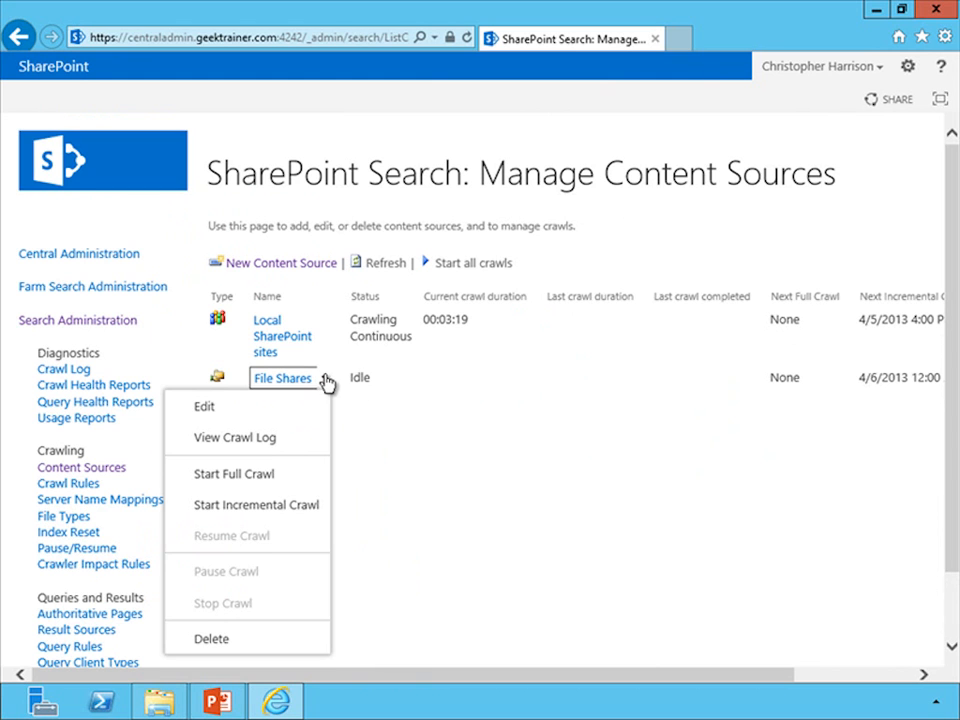
pyautogui.click(245, 481)
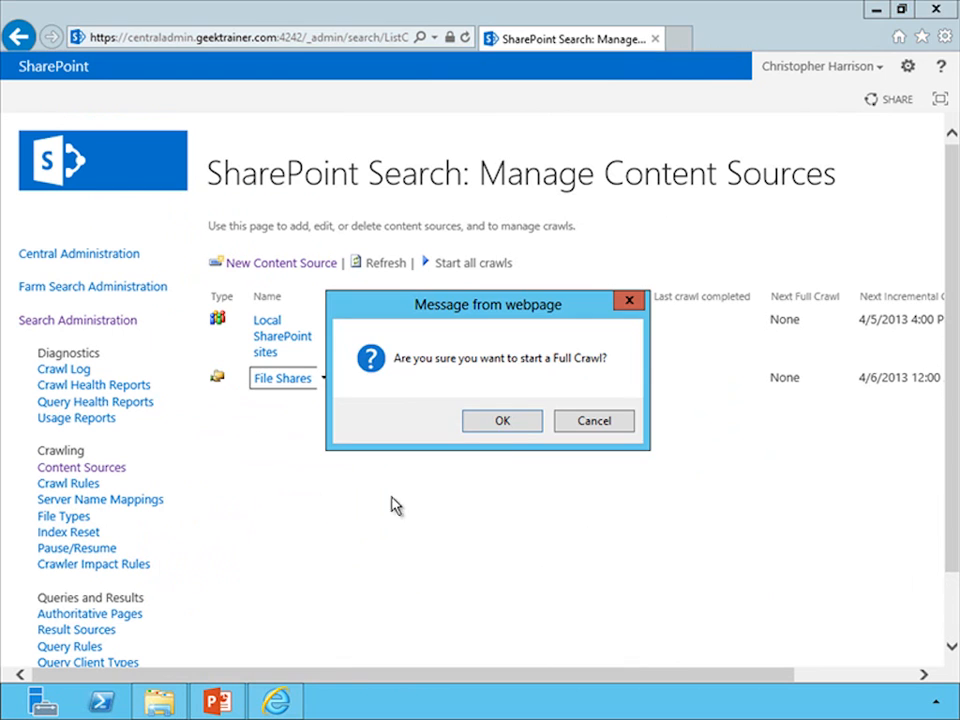
pyautogui.click(503, 421)
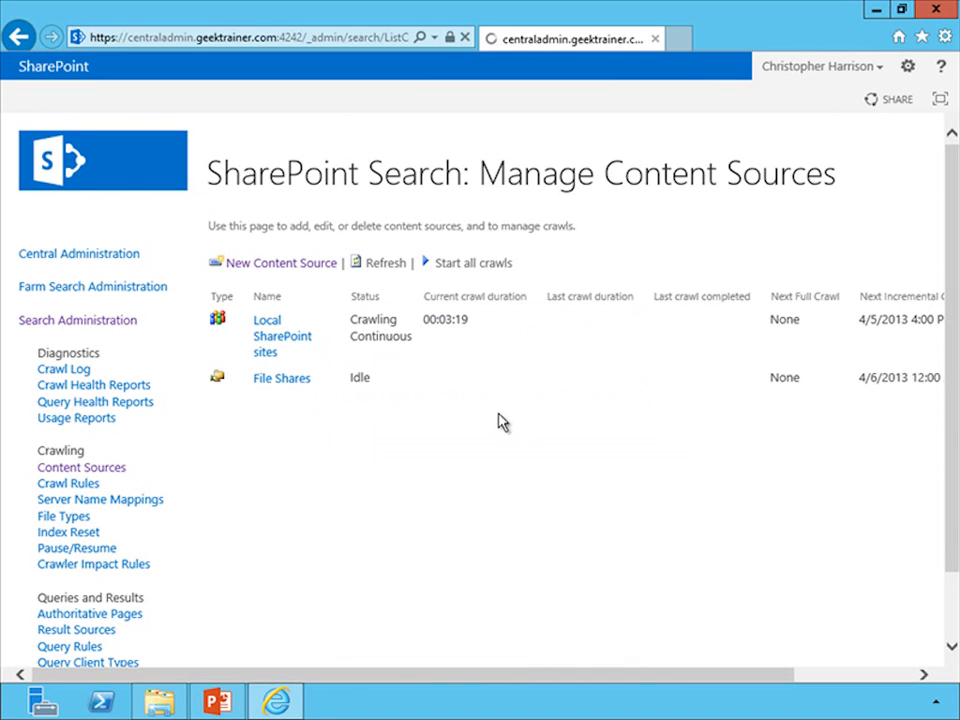